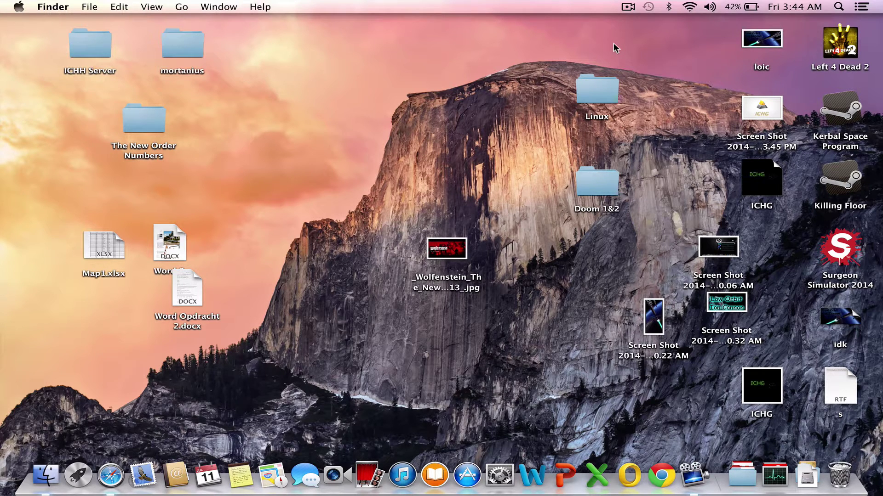
Show the Utilities folder's app list from the Dock to find AirPort Utility.
click(775, 476)
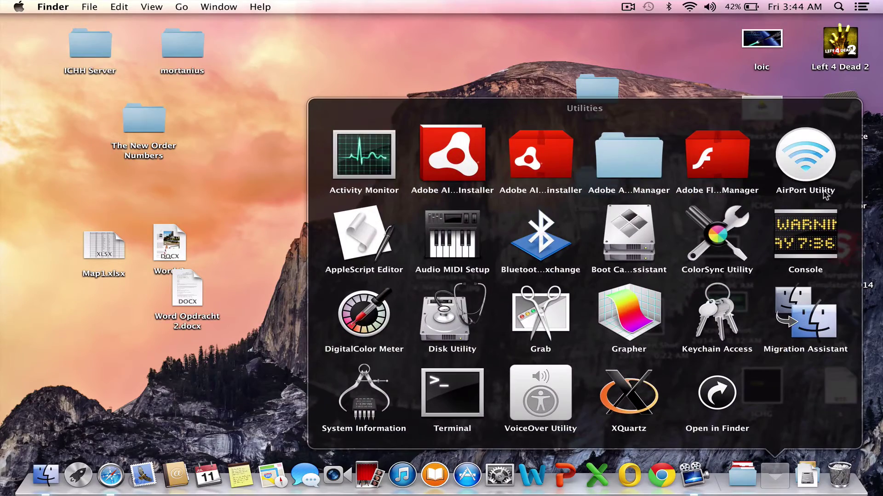
click(770, 478)
click(769, 478)
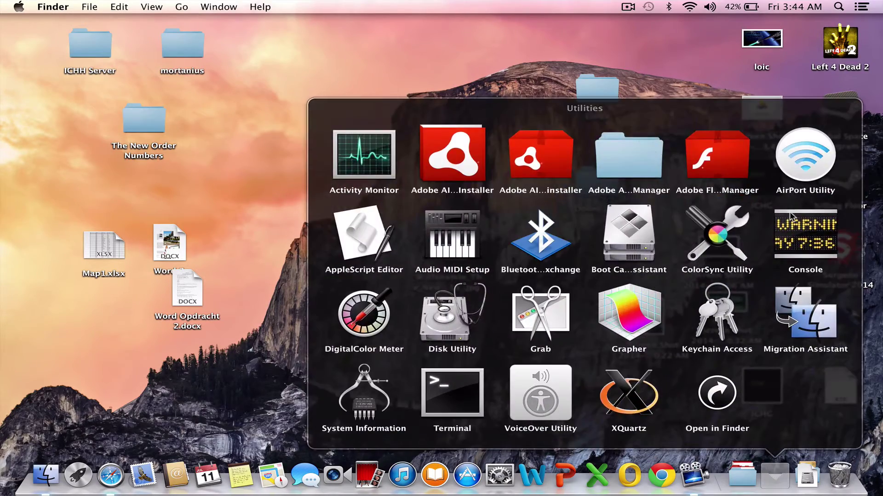
Launch AirPort Utility and edit the AirPort Express base station from its info popover.
click(803, 144)
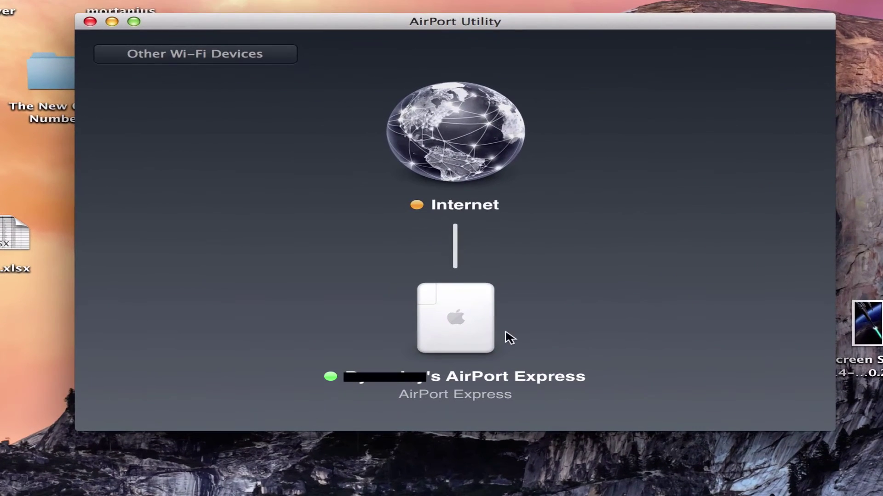
click(392, 316)
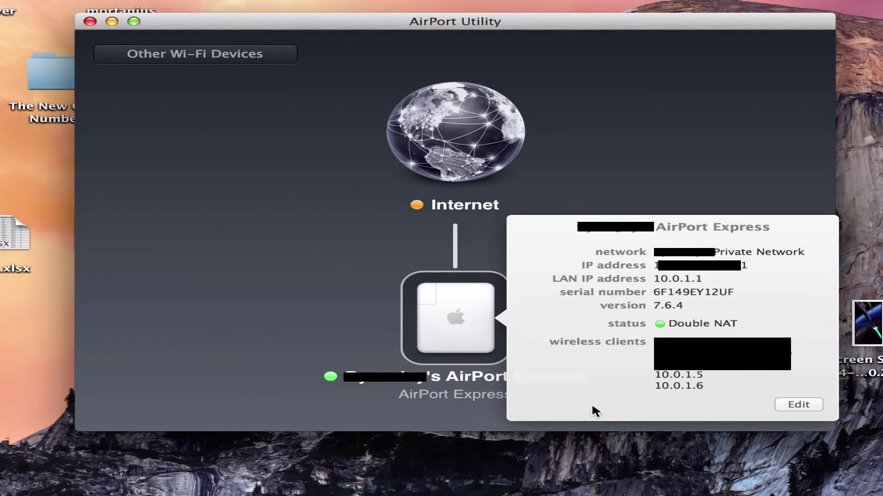
click(807, 404)
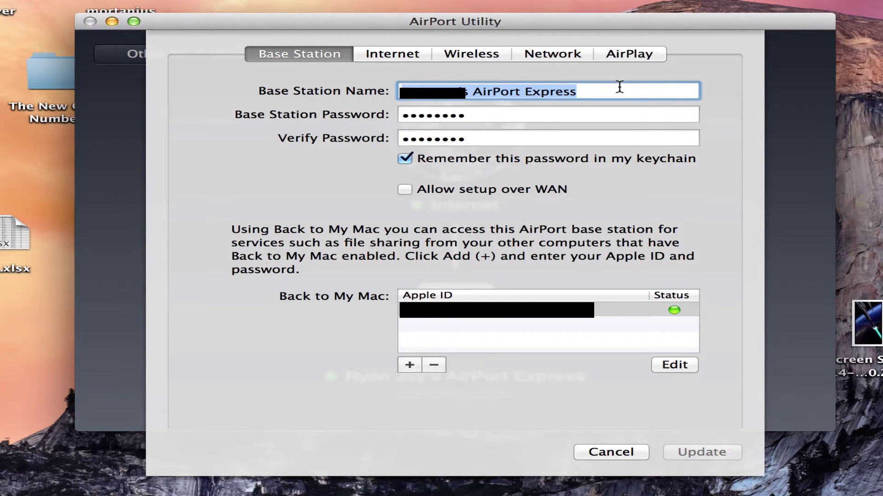
On the Network tab, add a new entry under Port Settings.
click(559, 53)
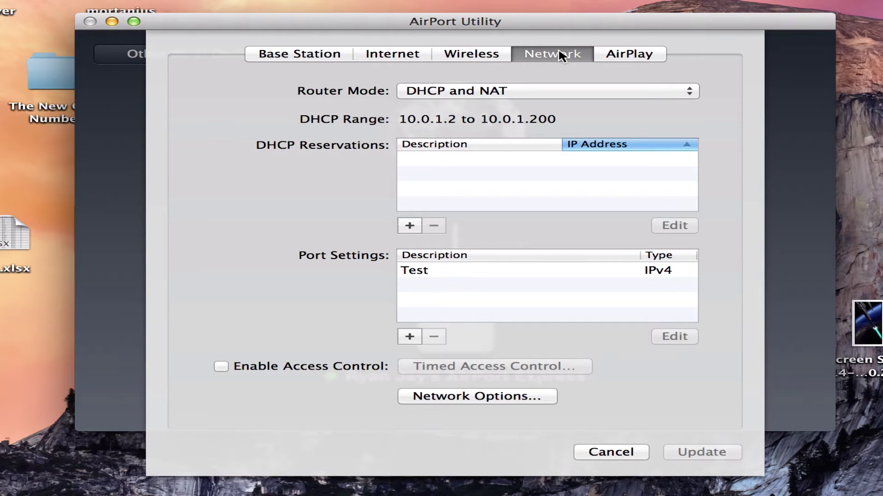
click(412, 337)
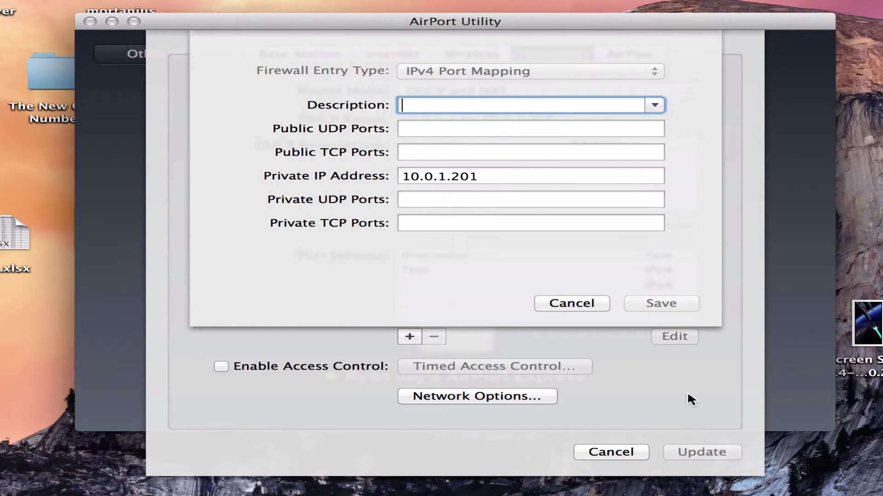
Trim the prefilled private IP 10.0.1.201 down to 10.0.1.20.
click(564, 180)
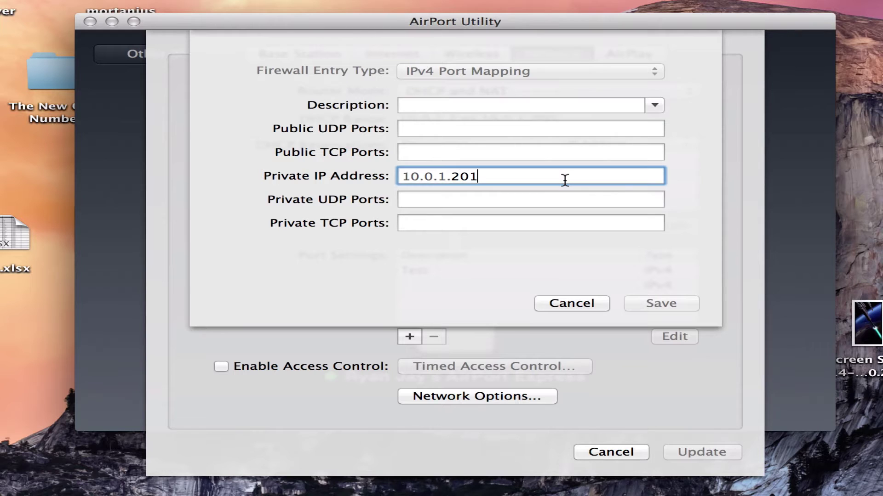
key(BackSpace)
click(513, 104)
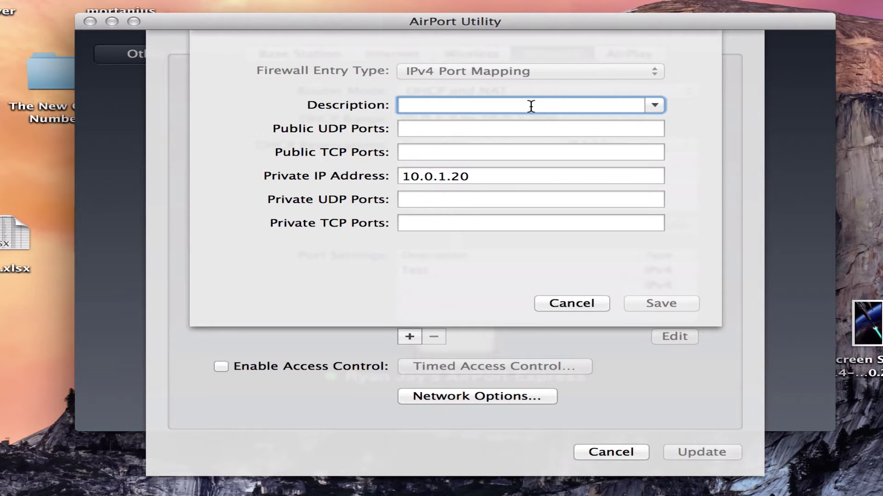
Enter 'Test2' as the port mapping's description.
text(Test2)
Set public UDP, public TCP, private UDP and private TCP ports all to 100.
click(489, 128)
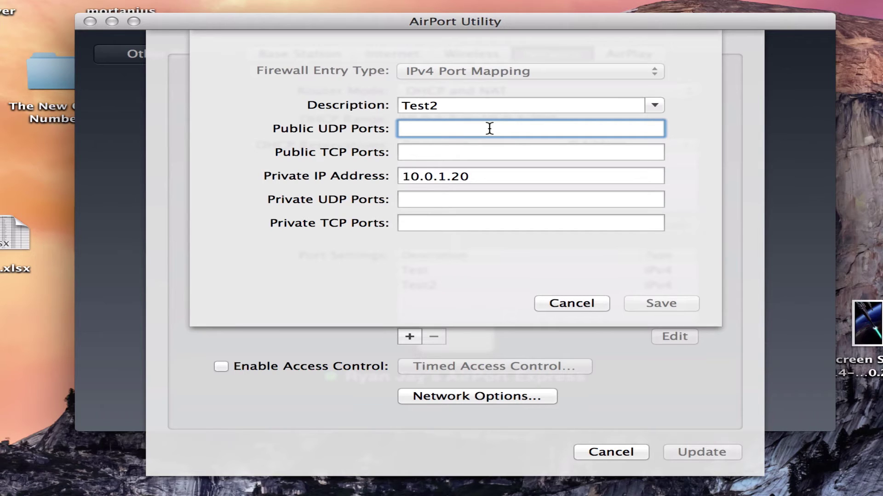
text(100)
click(419, 152)
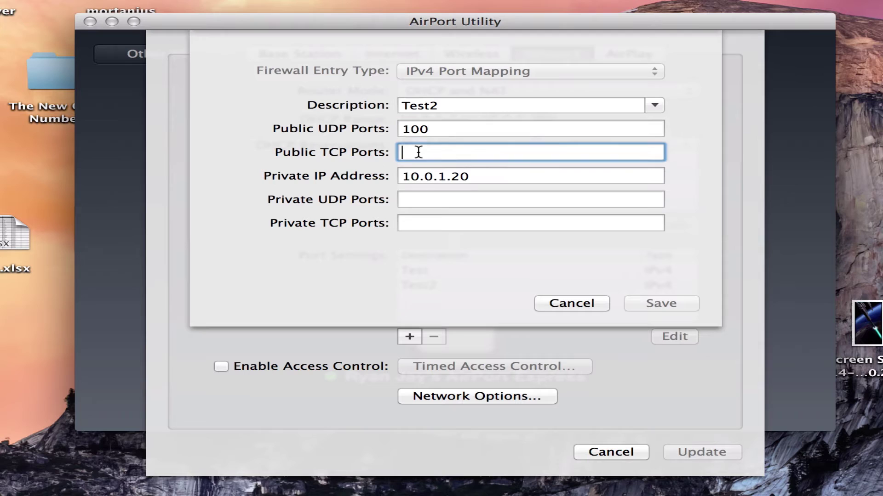
text(100)
click(427, 197)
text(100)
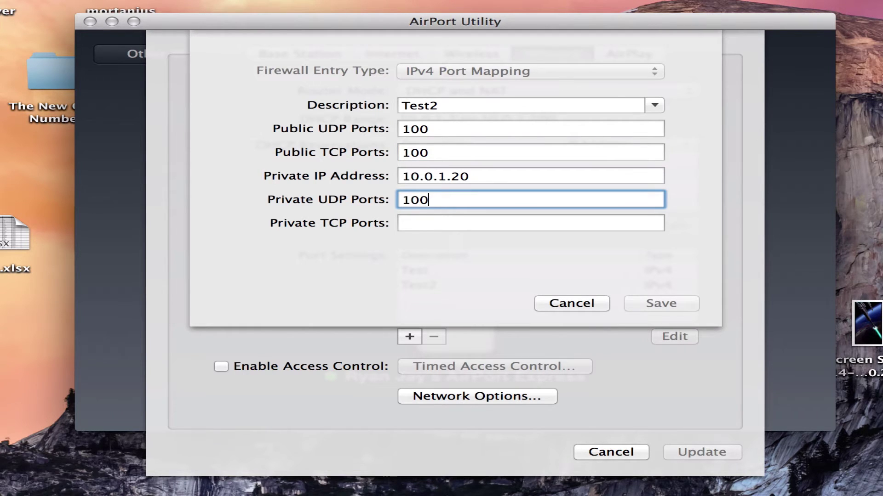
click(437, 220)
text(100)
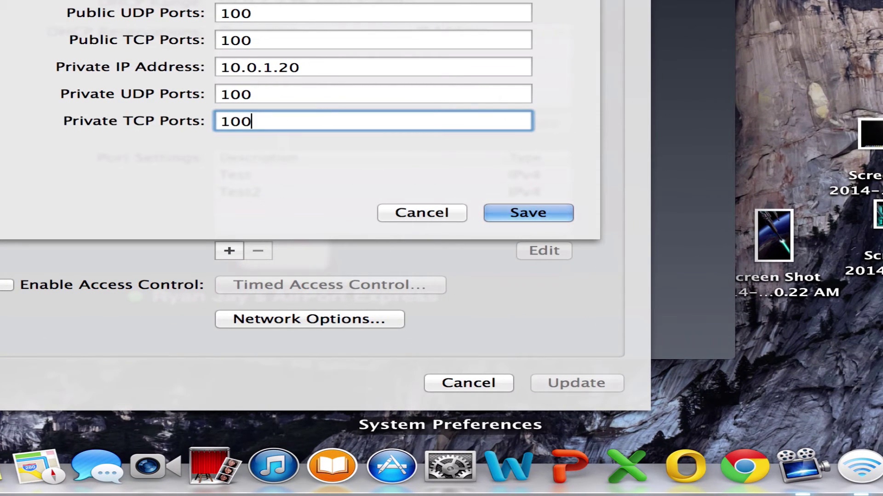
Check the Mac's Wi-Fi IP address, 10.0.1.4, in System Preferences' Network pane.
click(452, 481)
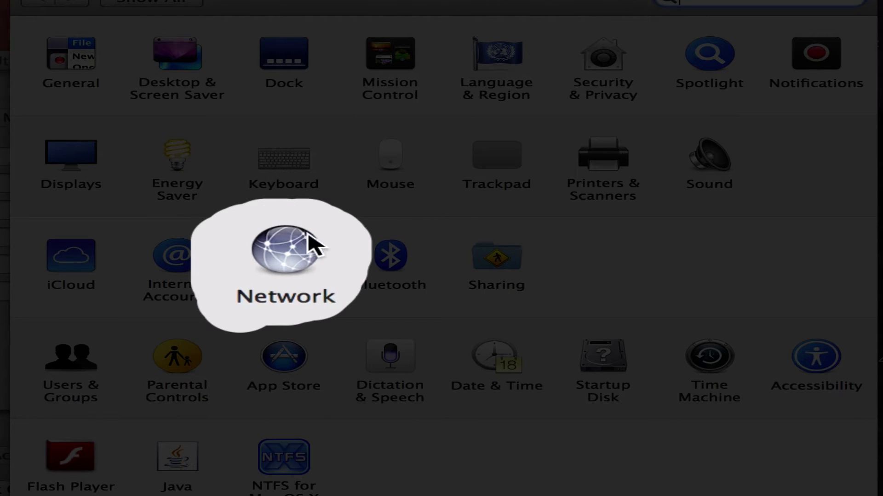
click(292, 241)
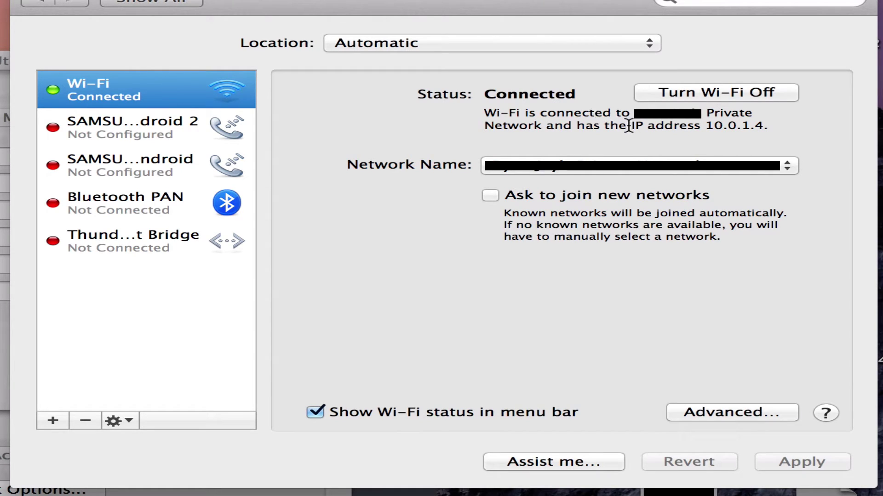
drag(499, 113, 725, 125)
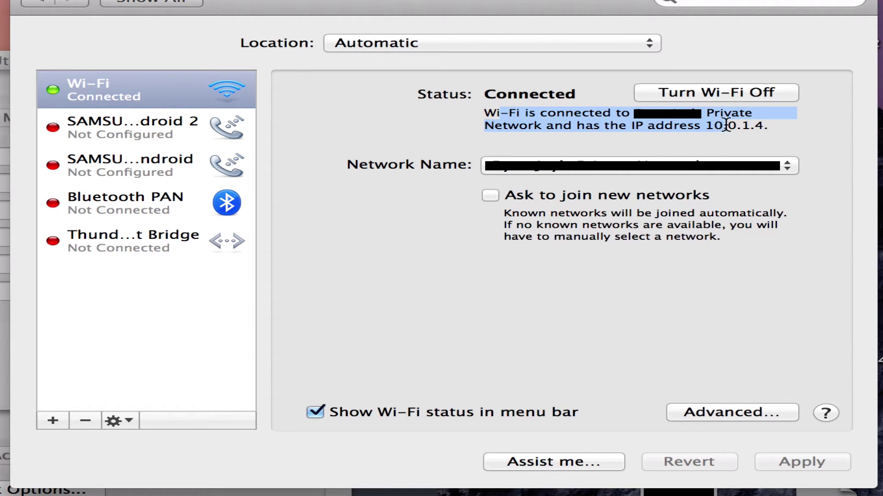
click(716, 123)
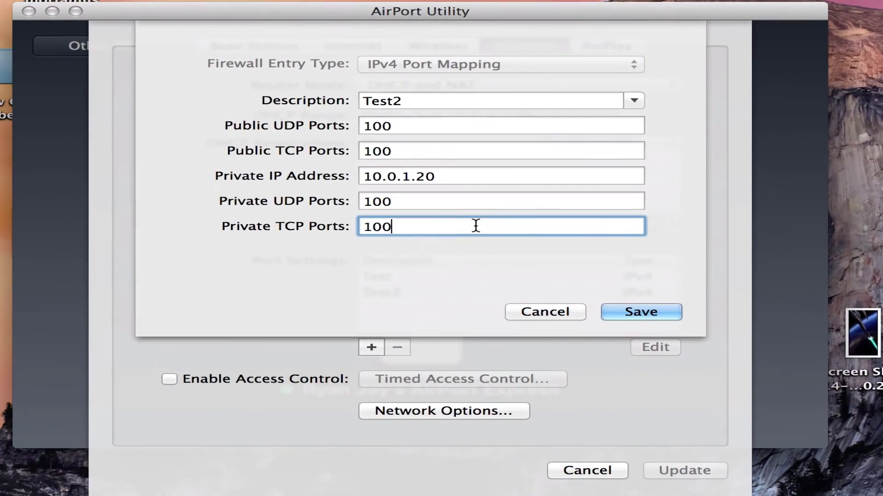
Change the Test2 mapping's private IP to 10.0.1.4 and save the mapping.
click(517, 170)
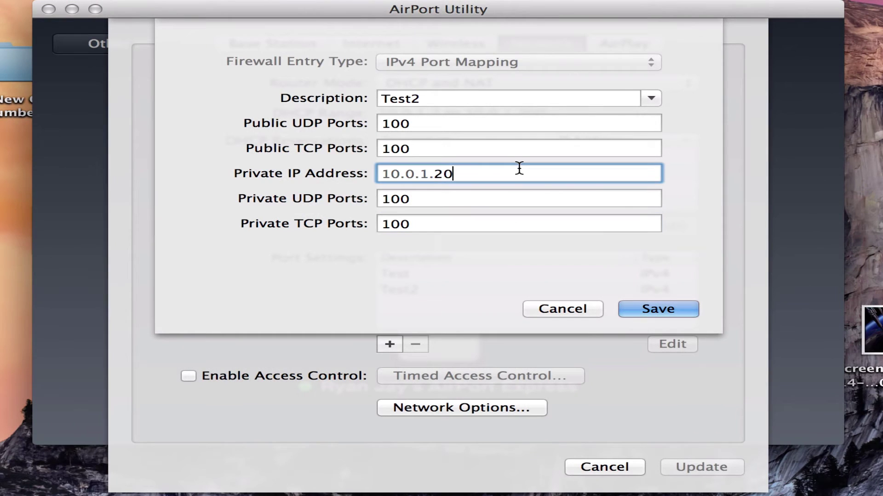
key(BackSpace)
key(BackSpace)
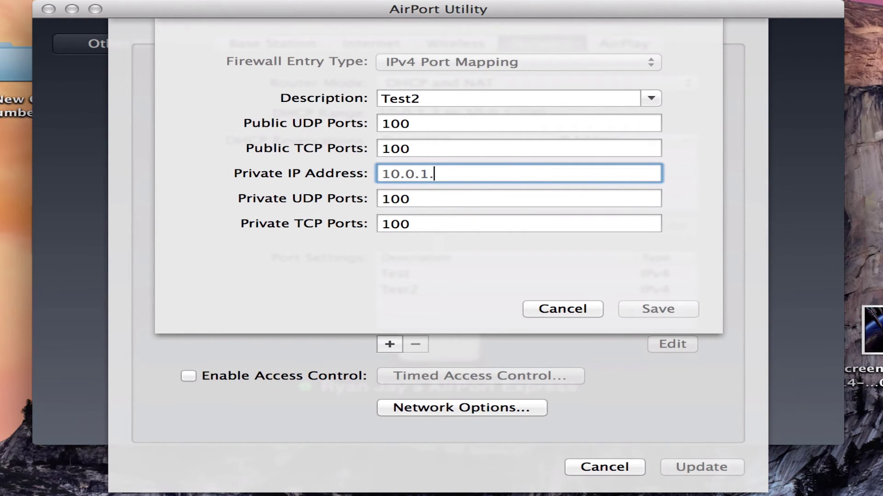
text(4)
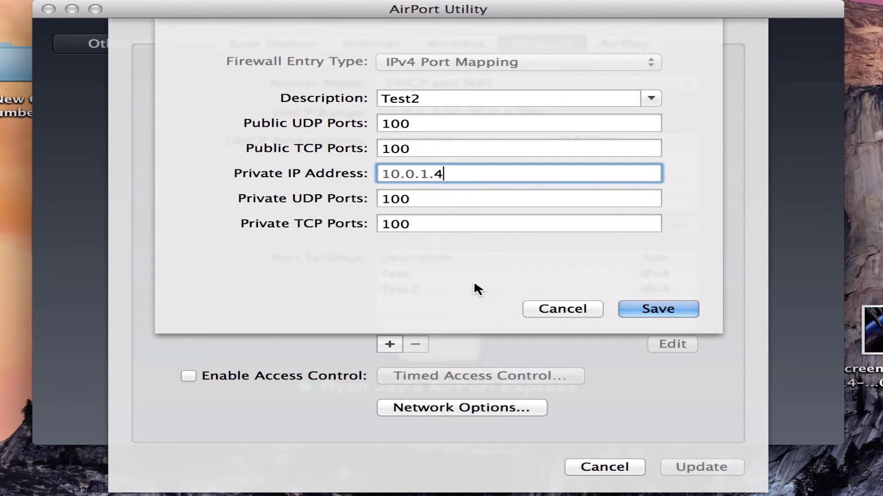
click(657, 314)
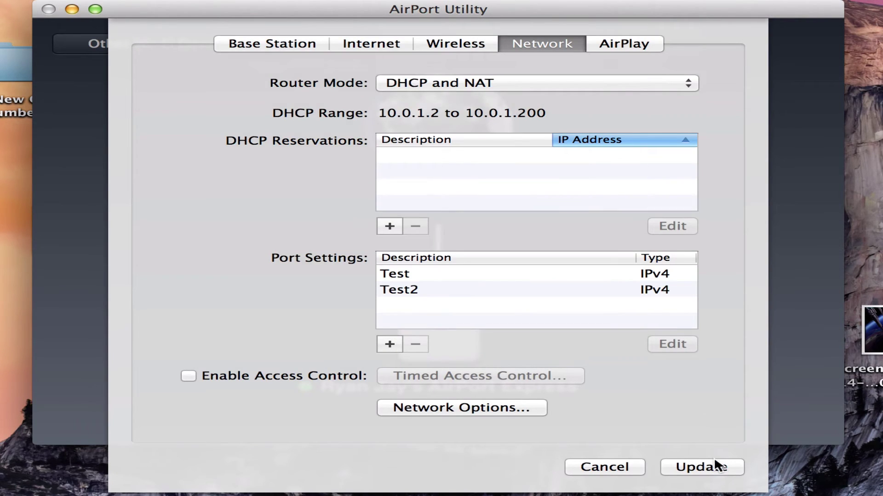
Apply the new port settings to the AirPort Express with Update.
click(715, 460)
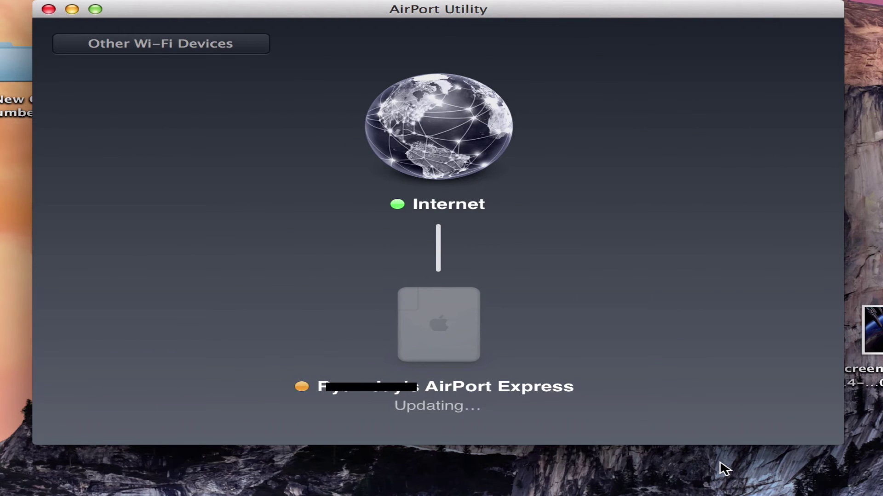